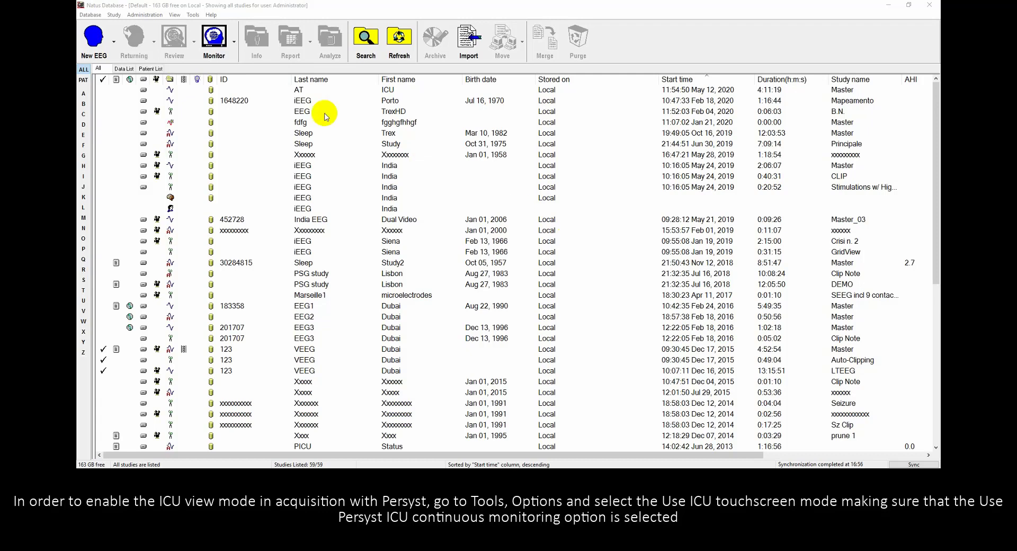
- In Tools > Options, enable ICU touchscreen mode with Persyst ICU Continuous Monitoring and save
click(192, 16)
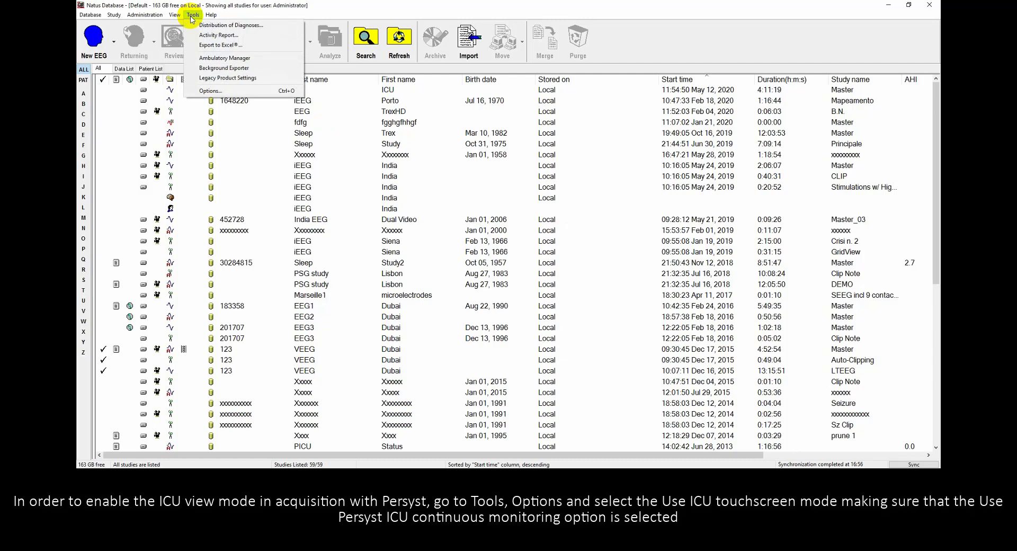
click(232, 93)
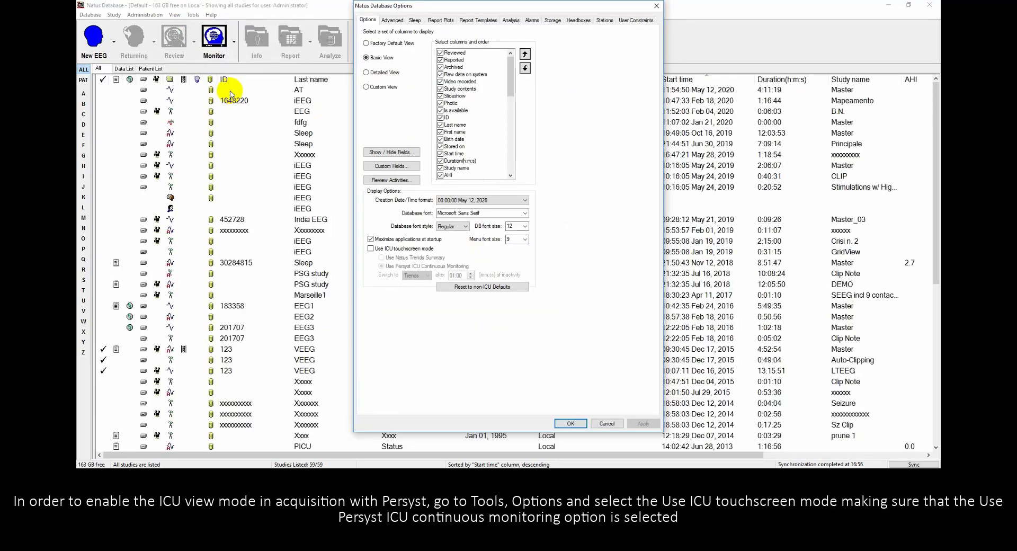
click(372, 249)
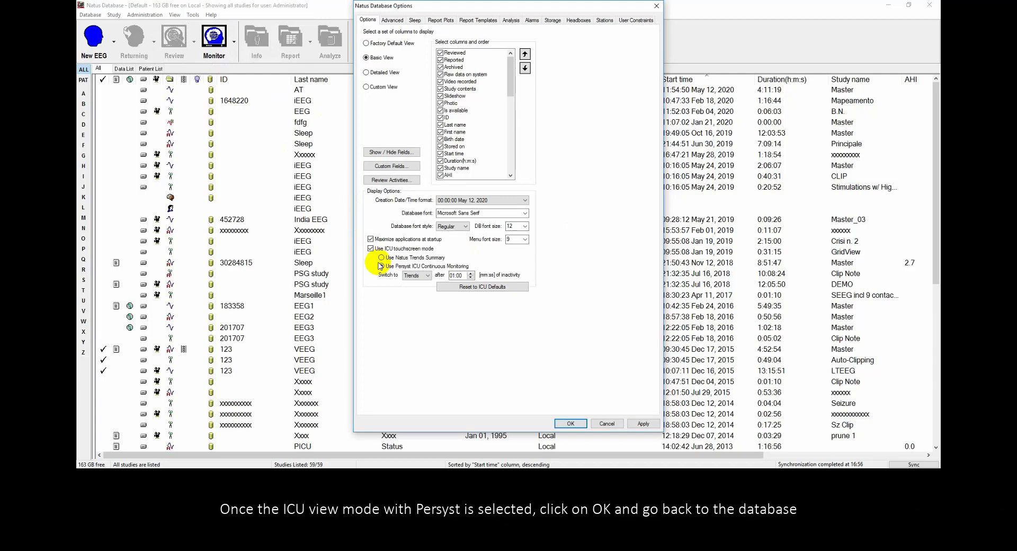
click(381, 266)
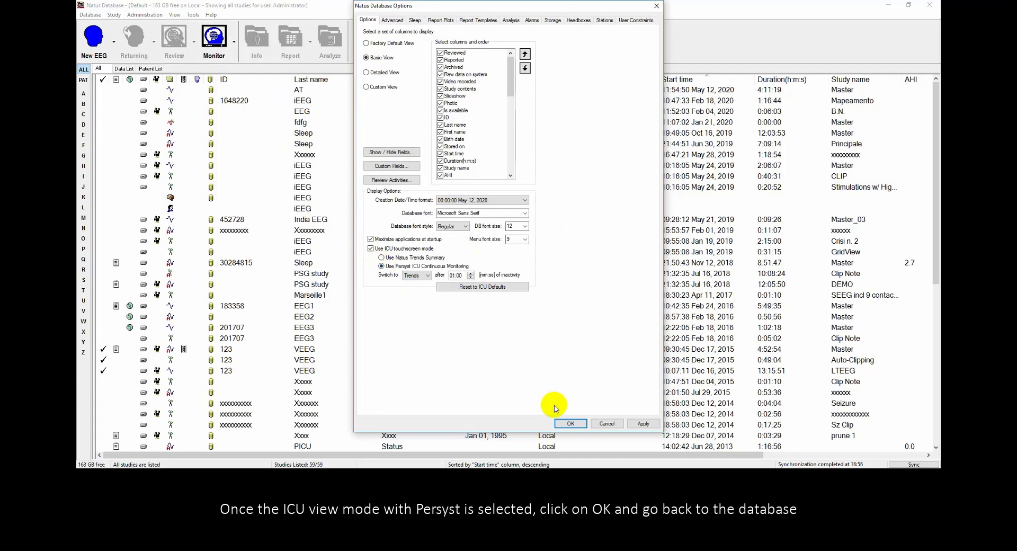
click(573, 424)
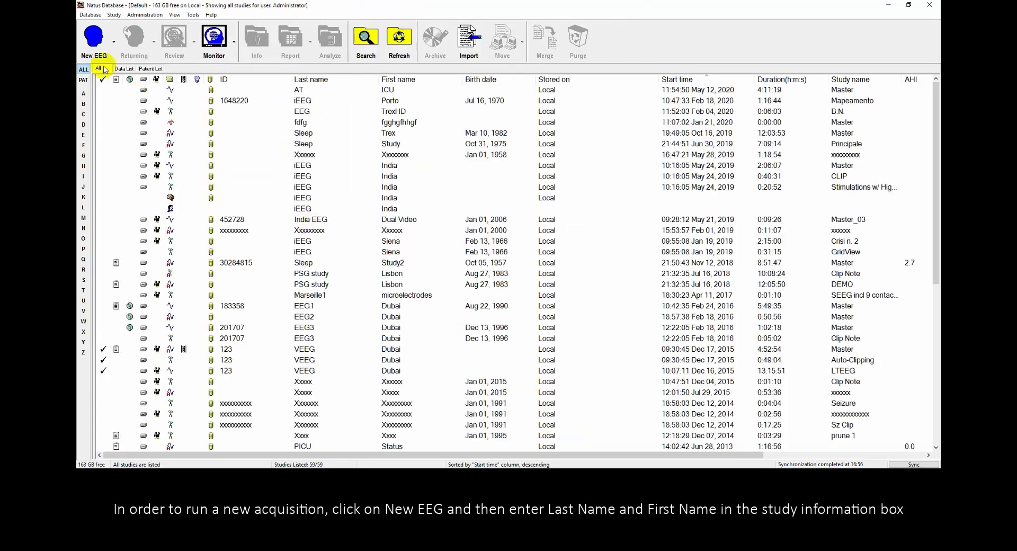
- Create a new EEG study, enter the patient's name, and start acquisition
click(93, 47)
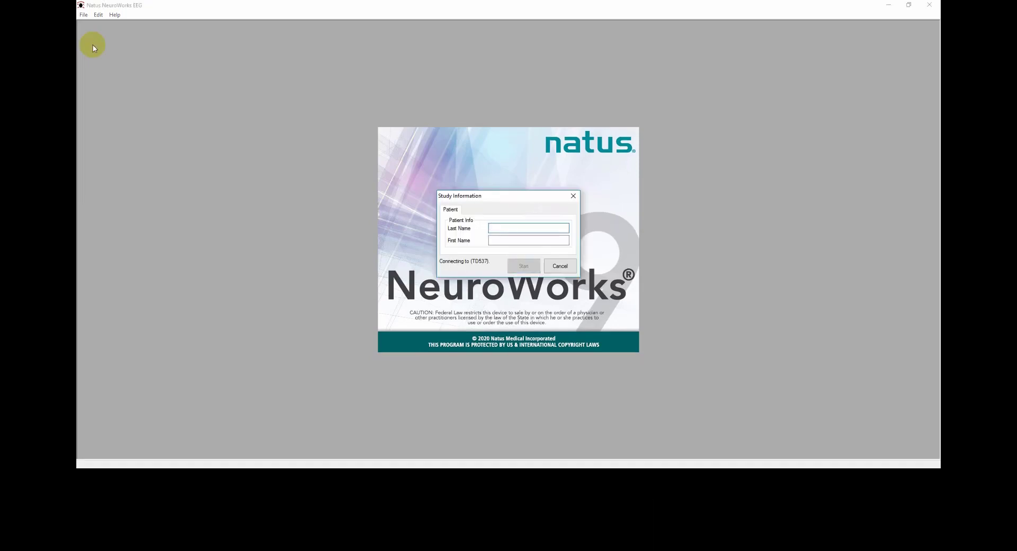
text(MI)
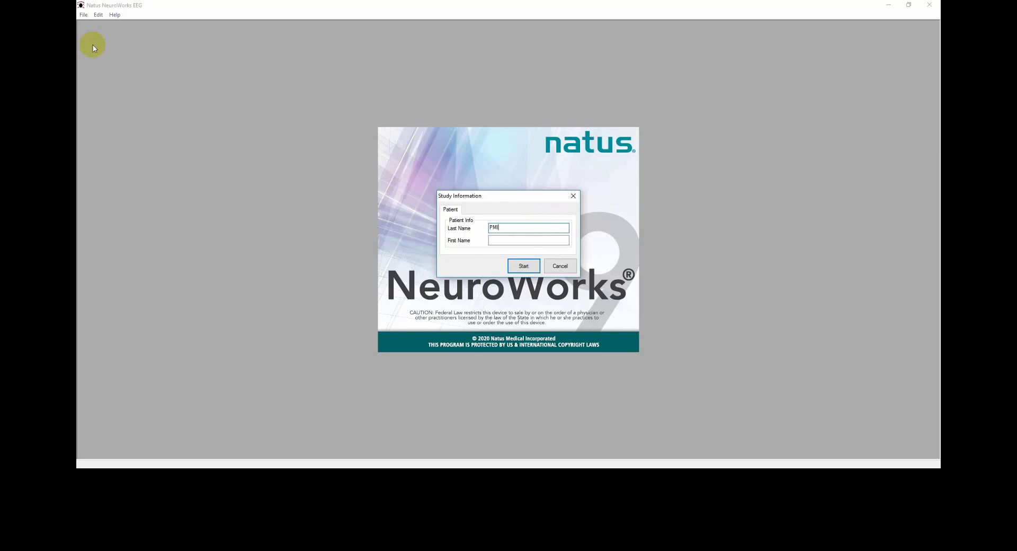
text(CU)
click(526, 266)
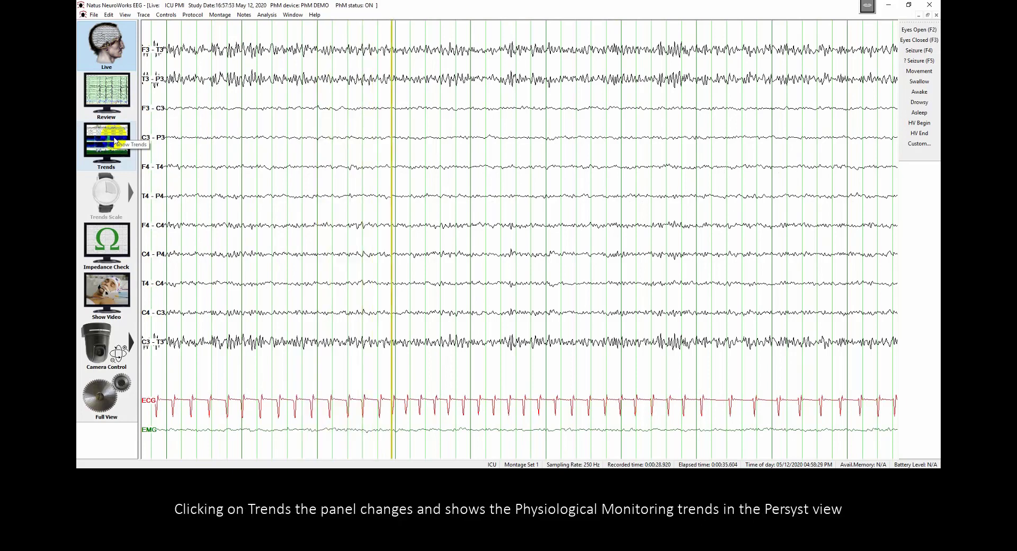
- Switch the display to the Trends panel showing Persyst physiological trends
click(114, 140)
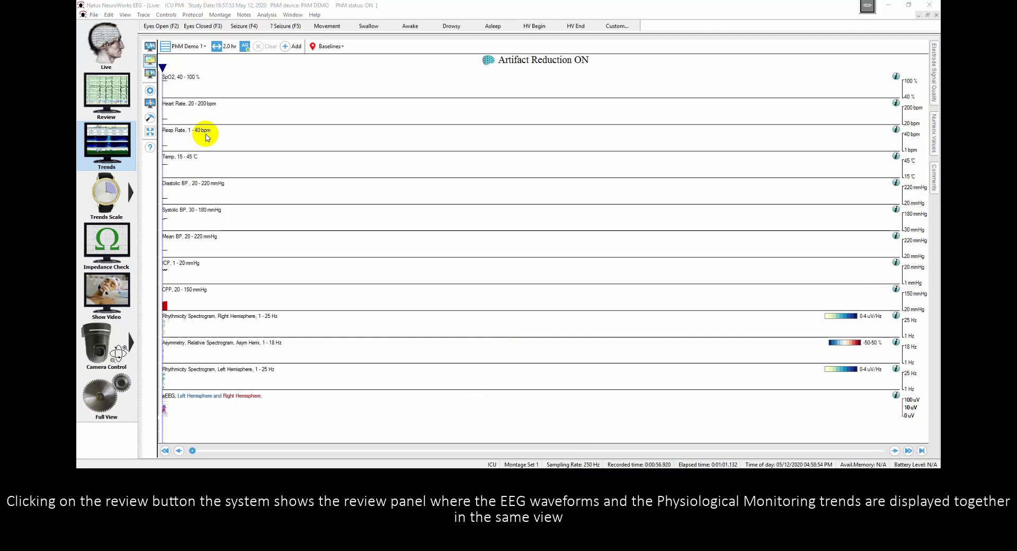
- Switch to the Review view with EEG, ECG and EMG waveforms beside the trends
click(121, 100)
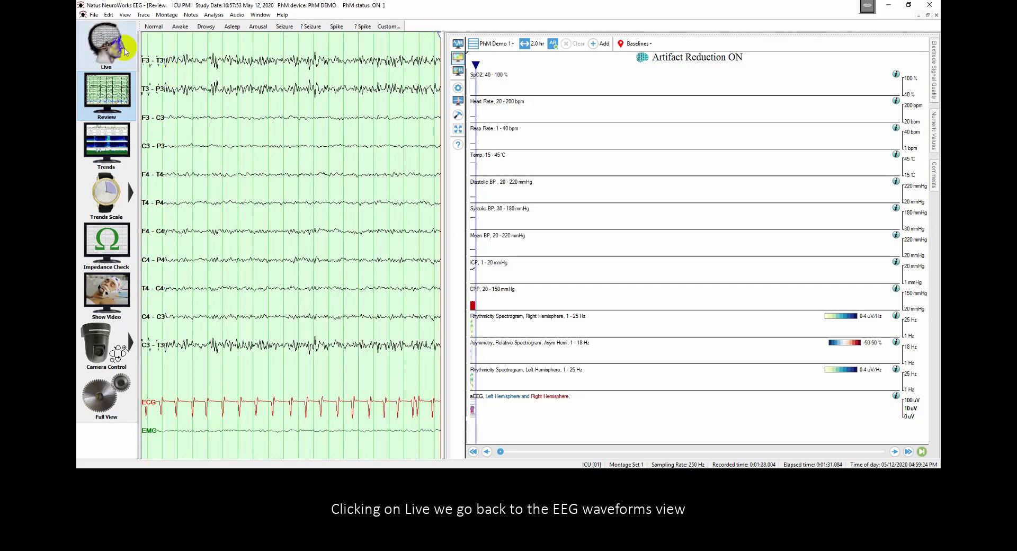
- Return to the full-width Live EEG view
click(125, 51)
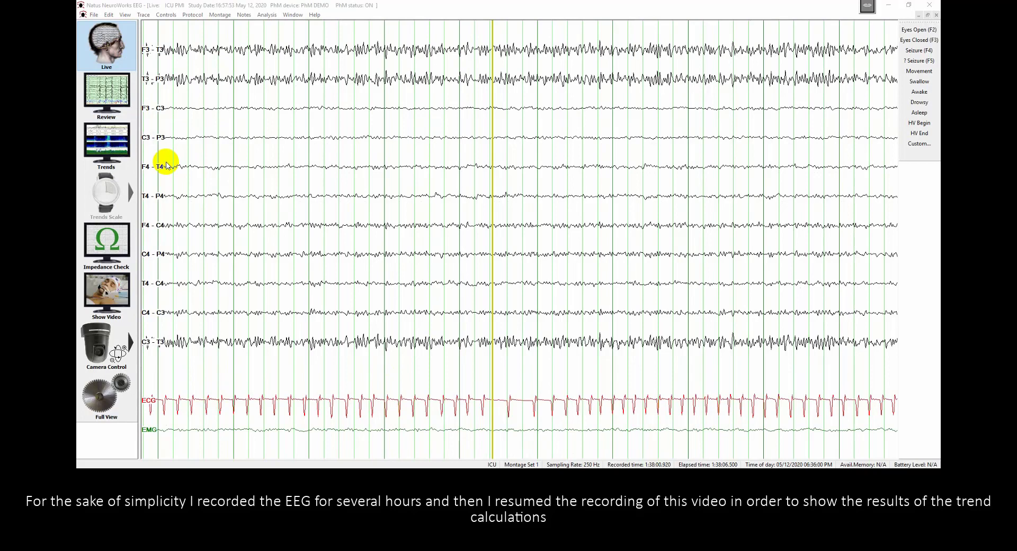
- Show the trends and move the time cursor to about 00:26, then 00:14
click(121, 146)
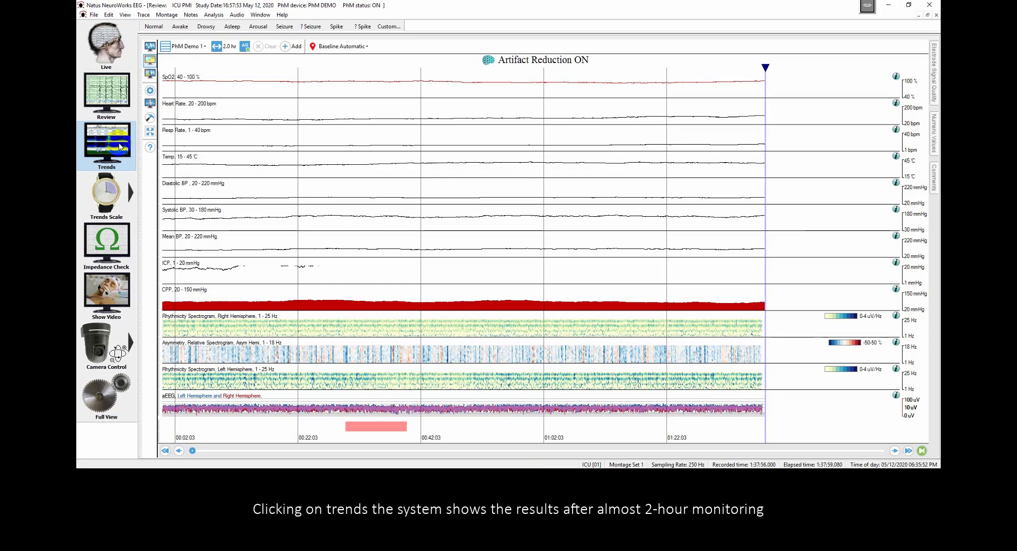
click(324, 147)
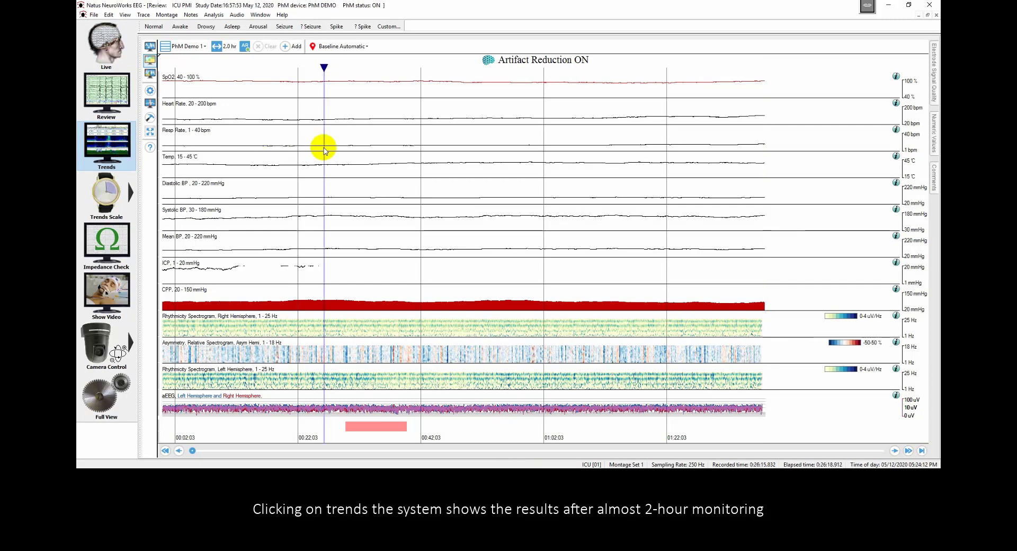
click(251, 214)
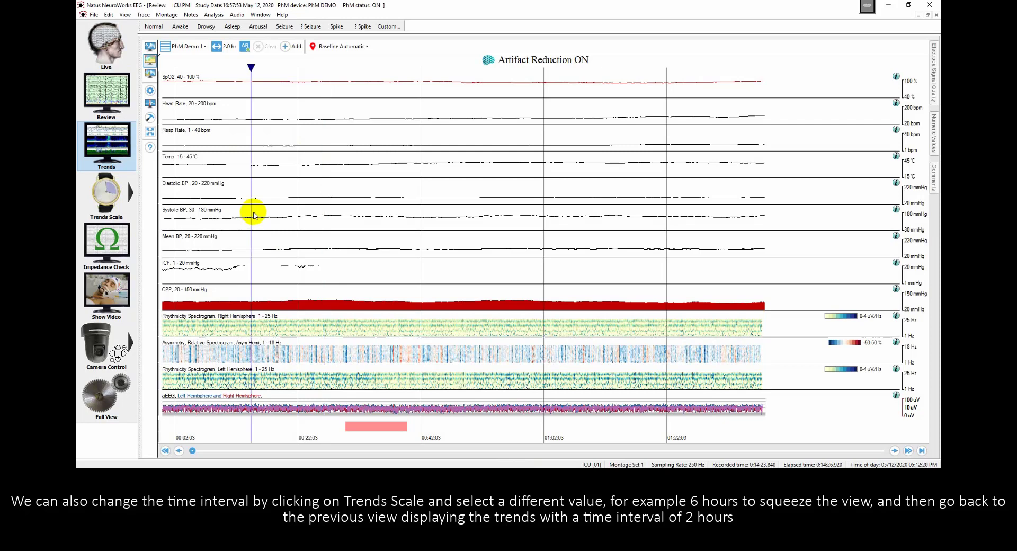
- Change the trends scale to 6h, then back to 2h
click(127, 198)
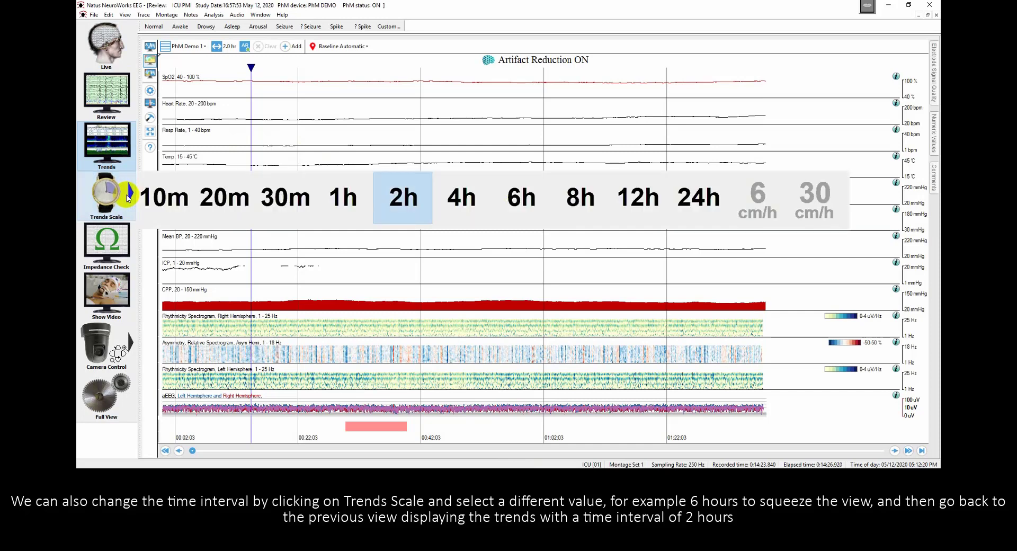
click(514, 199)
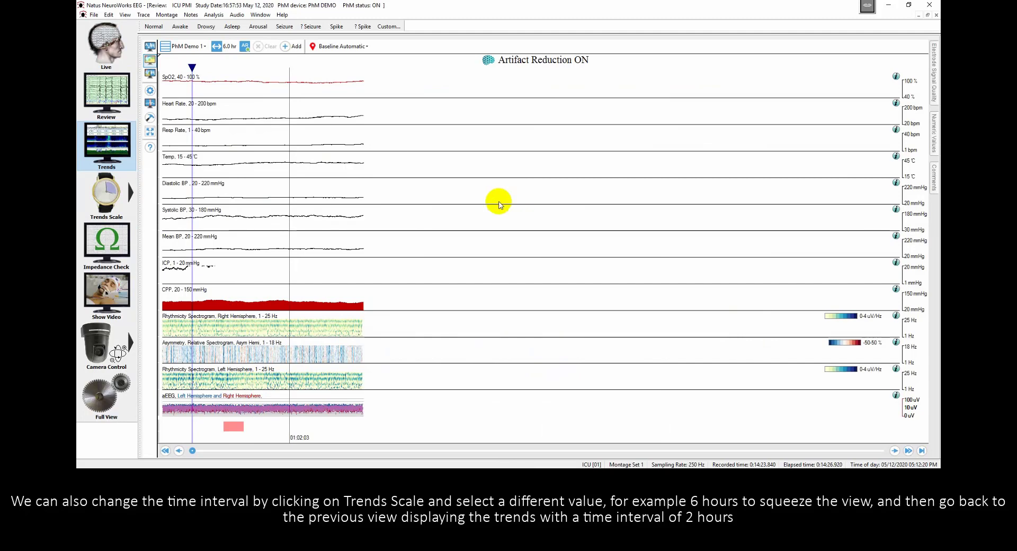
click(129, 192)
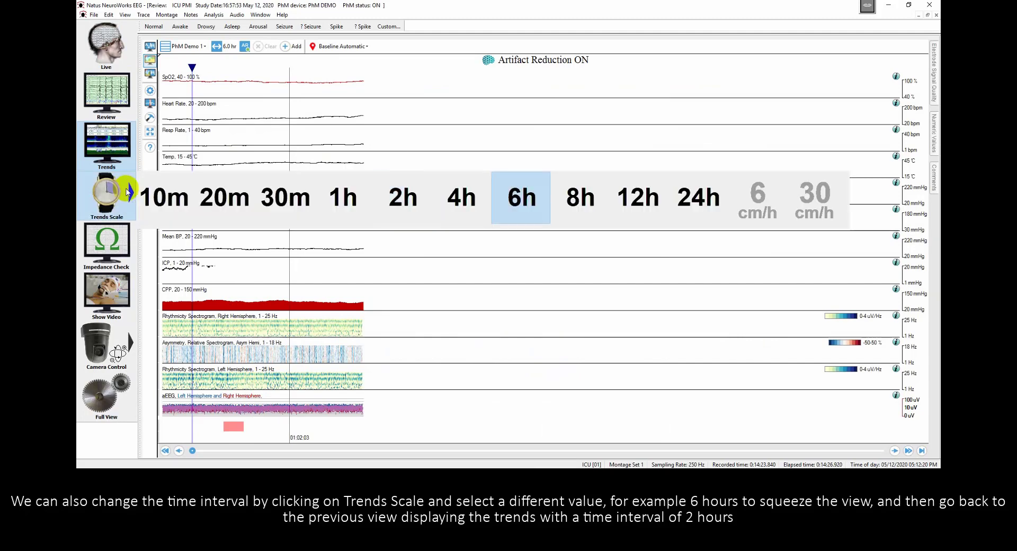
click(400, 198)
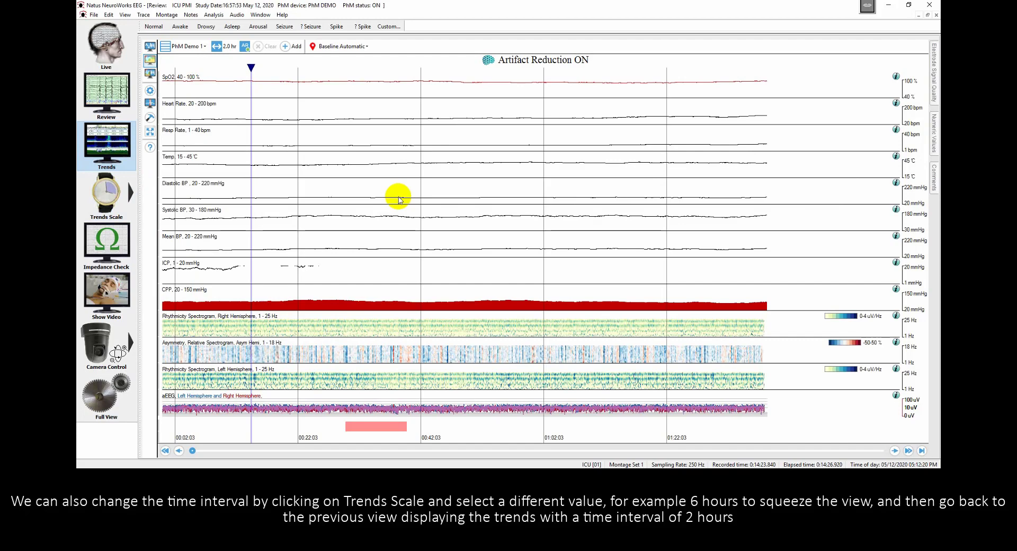
- Open the EEG page at a chosen trend point, then jump to the latest data
double_click(351, 121)
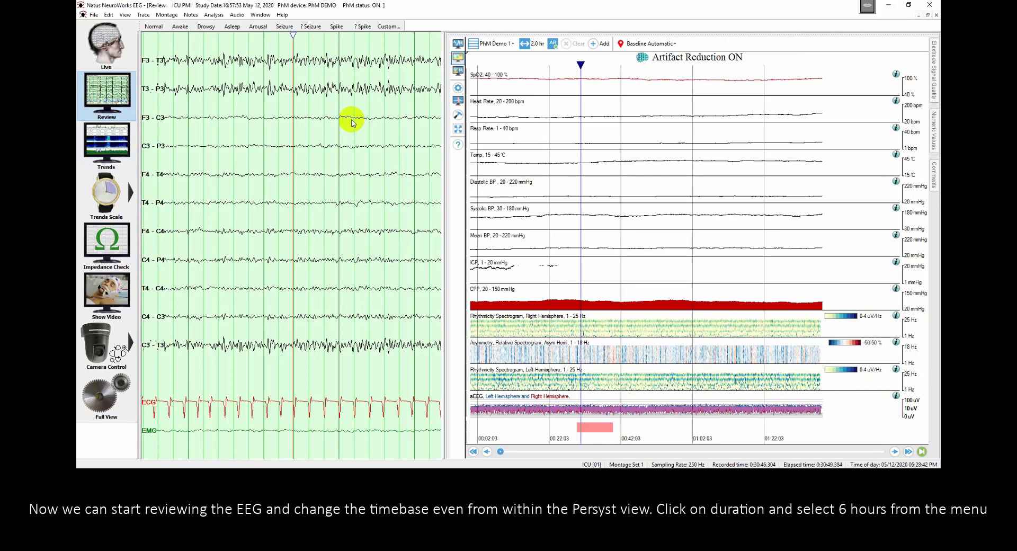
key(End)
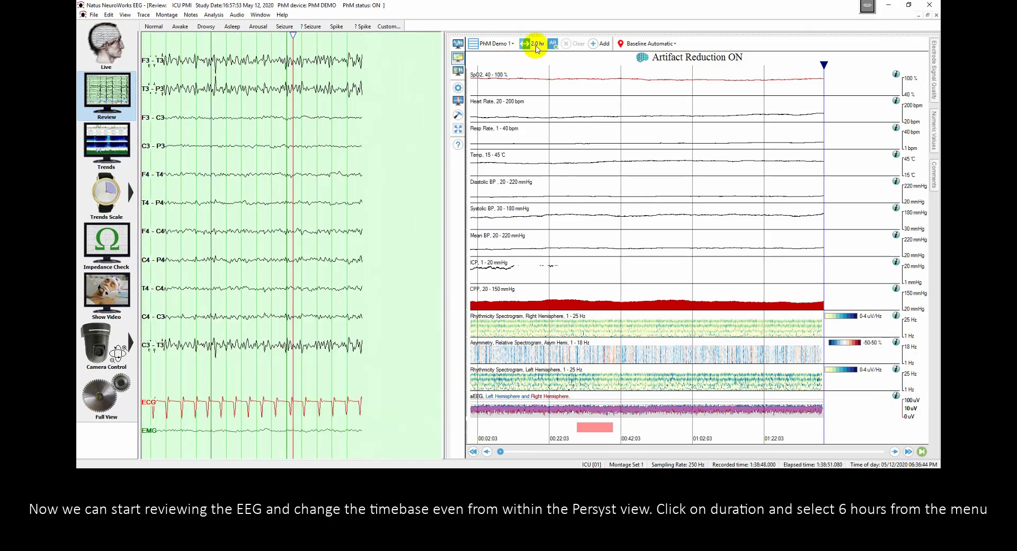
- Set the trend duration to 6 hours and review the EEG at four earlier trend points
click(537, 47)
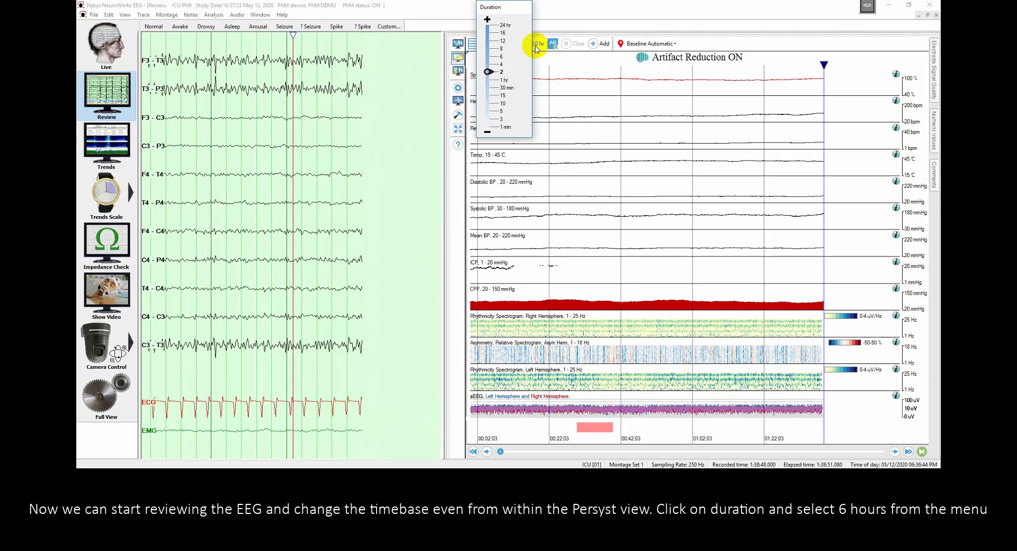
click(499, 58)
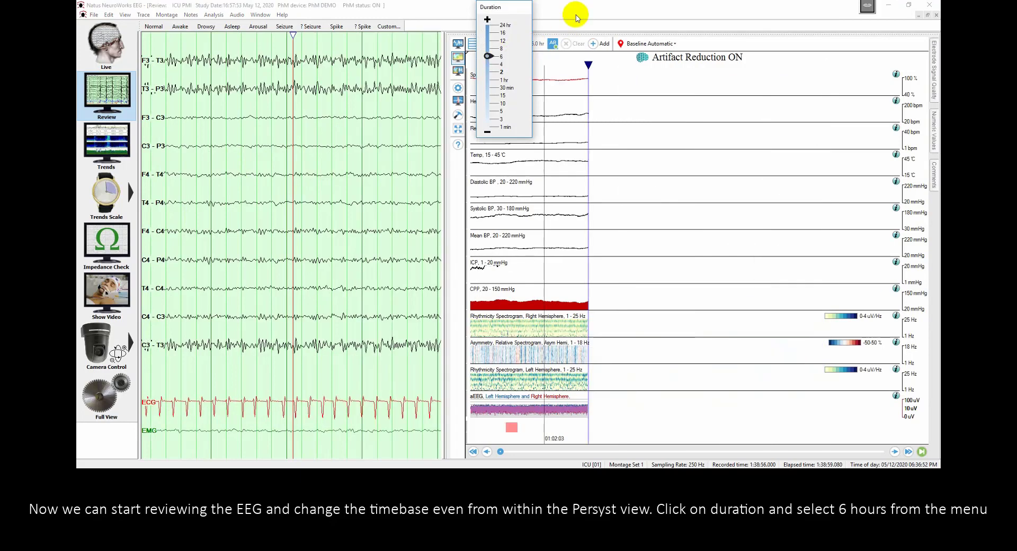
click(538, 42)
click(564, 68)
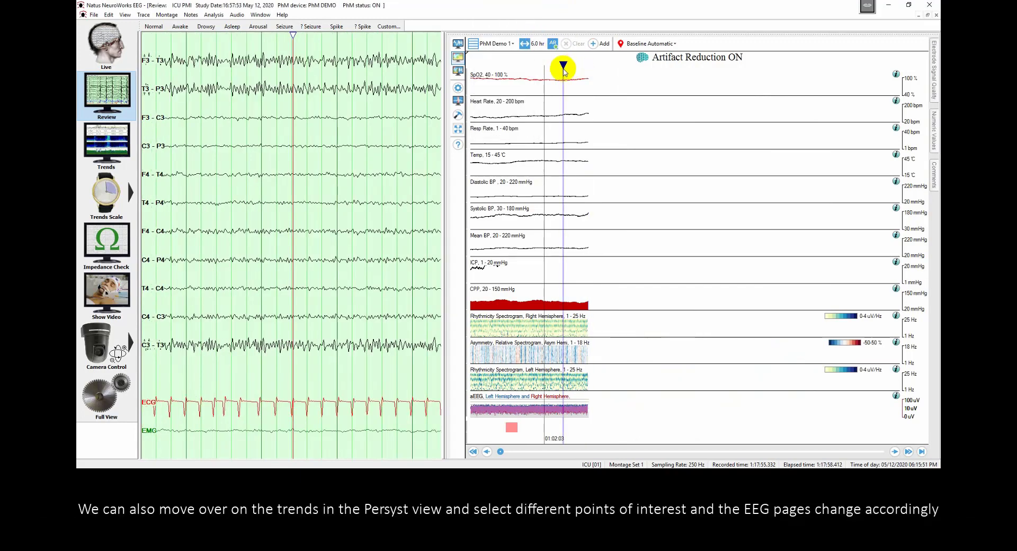
click(536, 71)
click(513, 73)
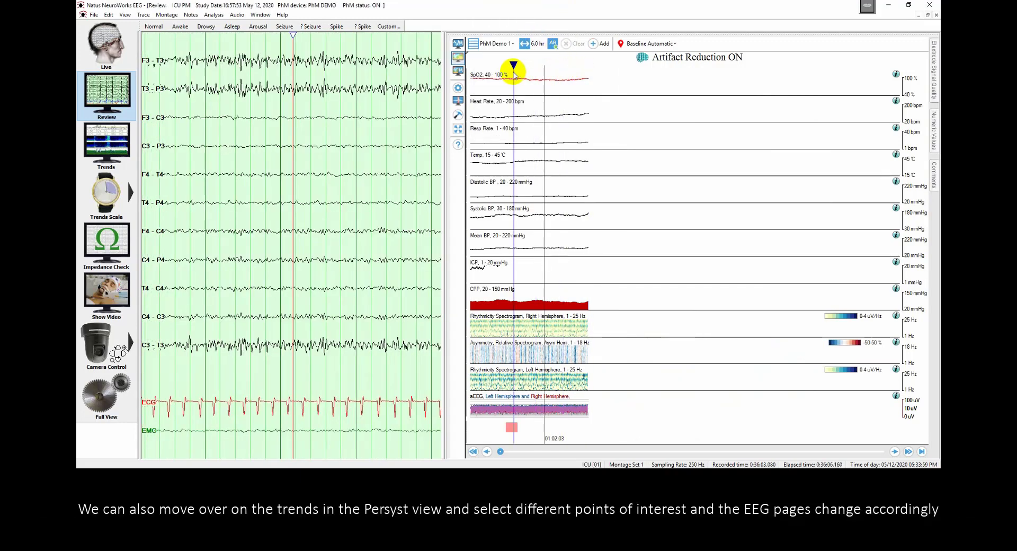
click(497, 86)
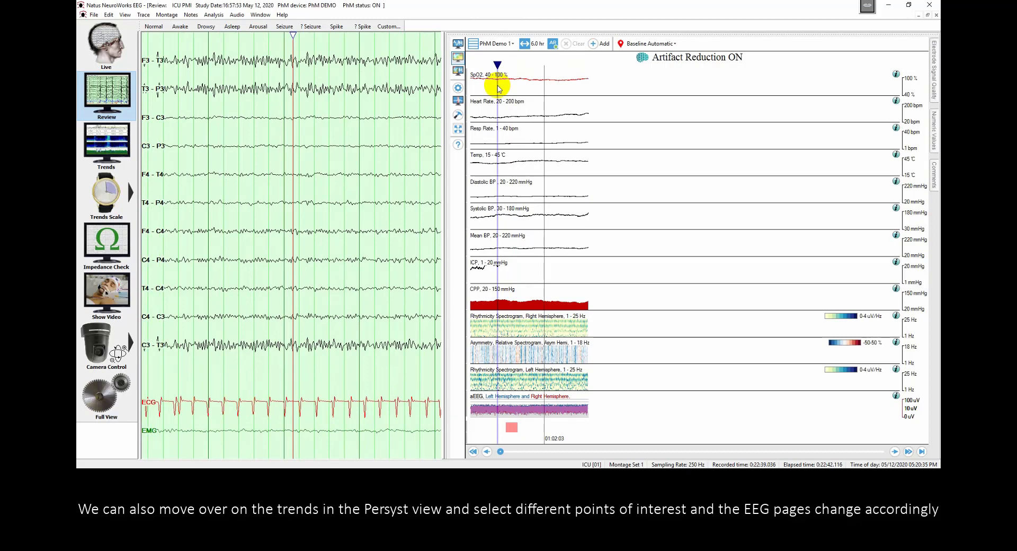
- Restore the trend duration to 2 hours
click(536, 44)
click(498, 72)
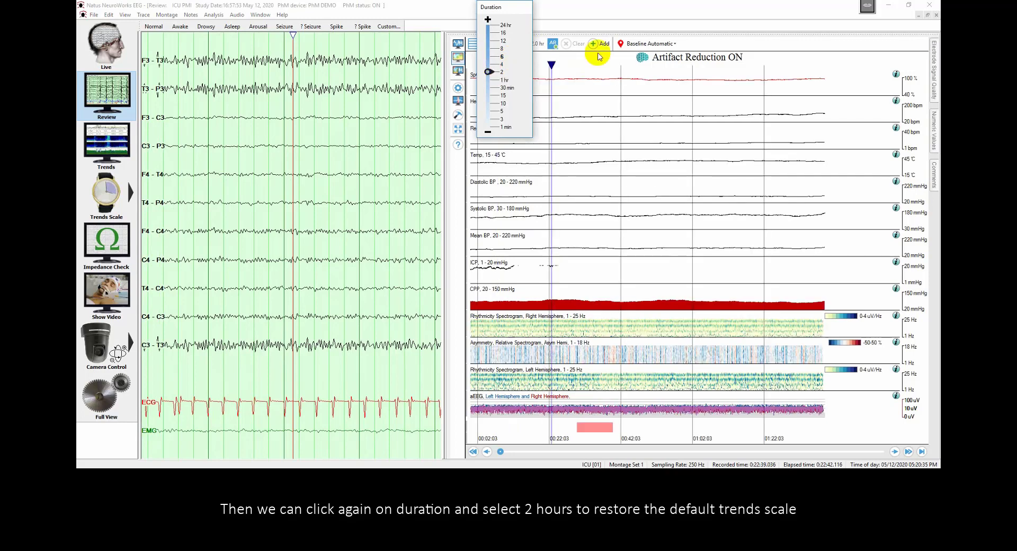
click(657, 8)
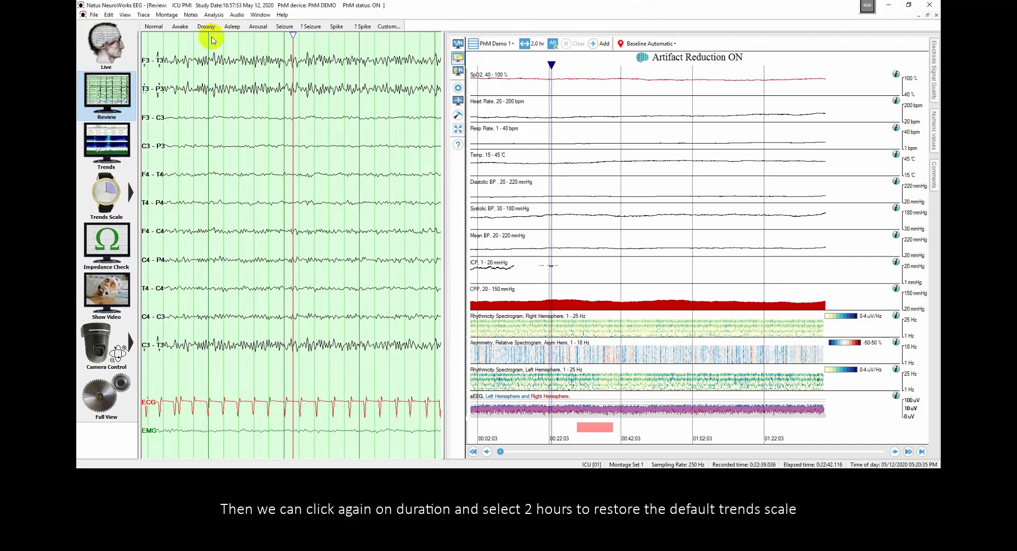
- Return to Live view and end the study via File > Exit, confirming with Yes
click(124, 52)
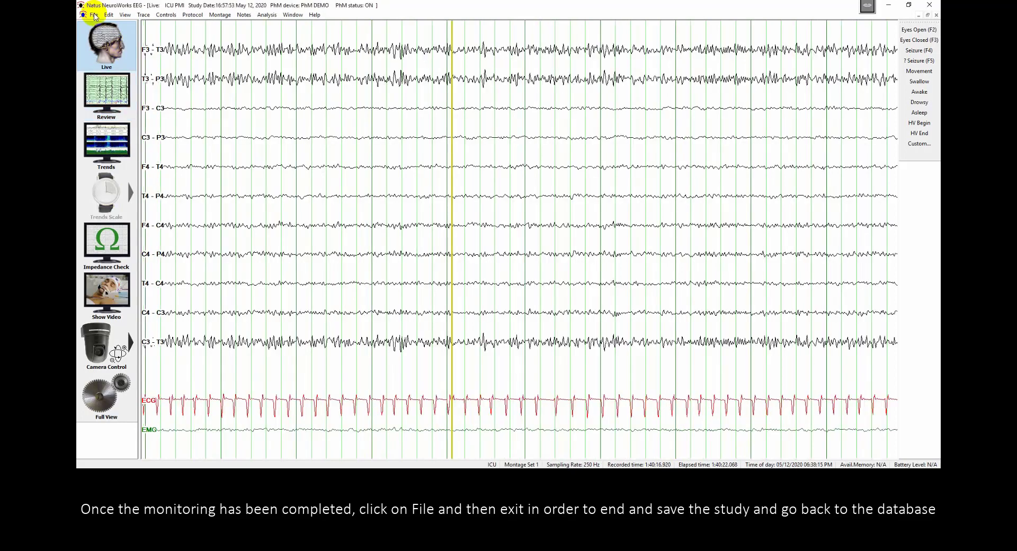
click(95, 15)
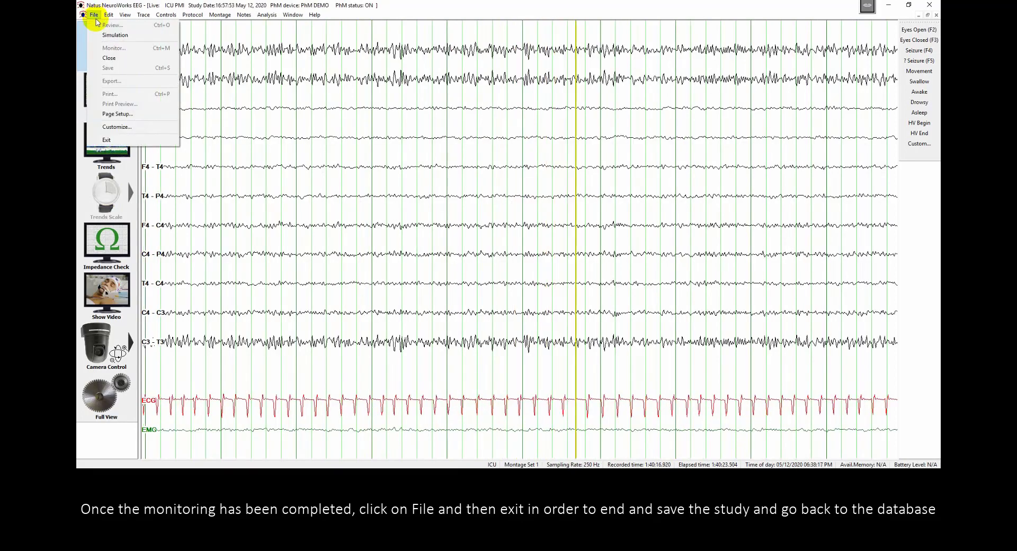
click(139, 140)
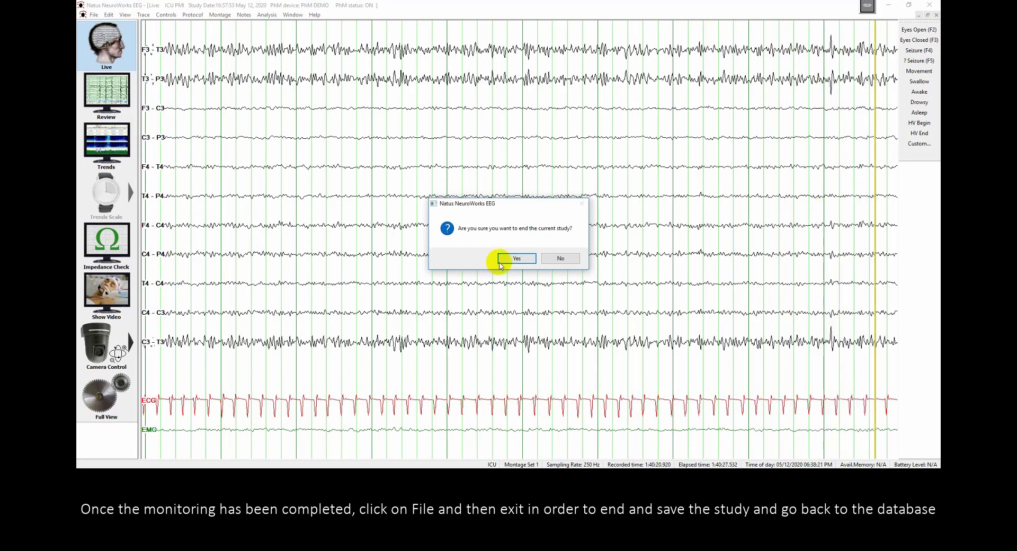
click(516, 258)
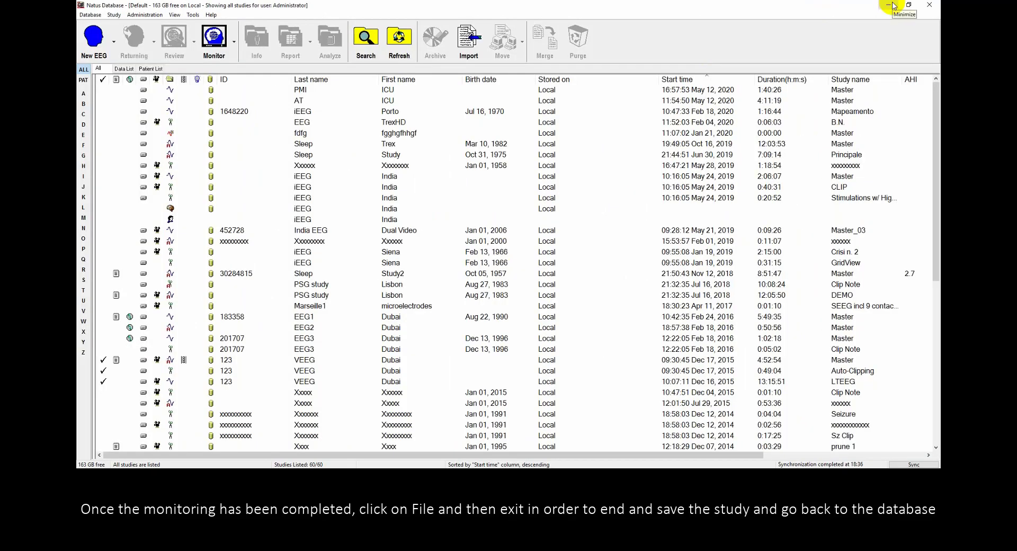